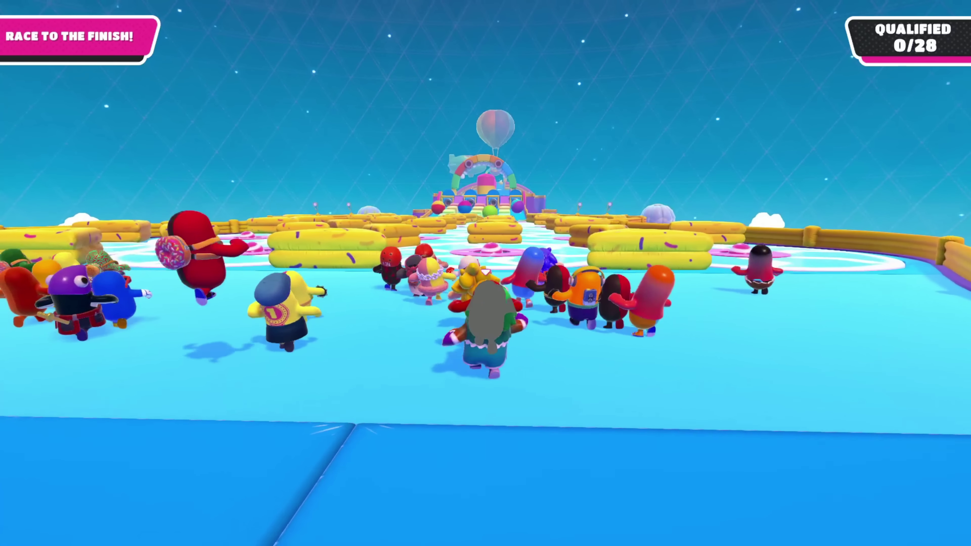
Run forward through the Fall Guys pink-pad area and up onto the finish ramp.
key(w)
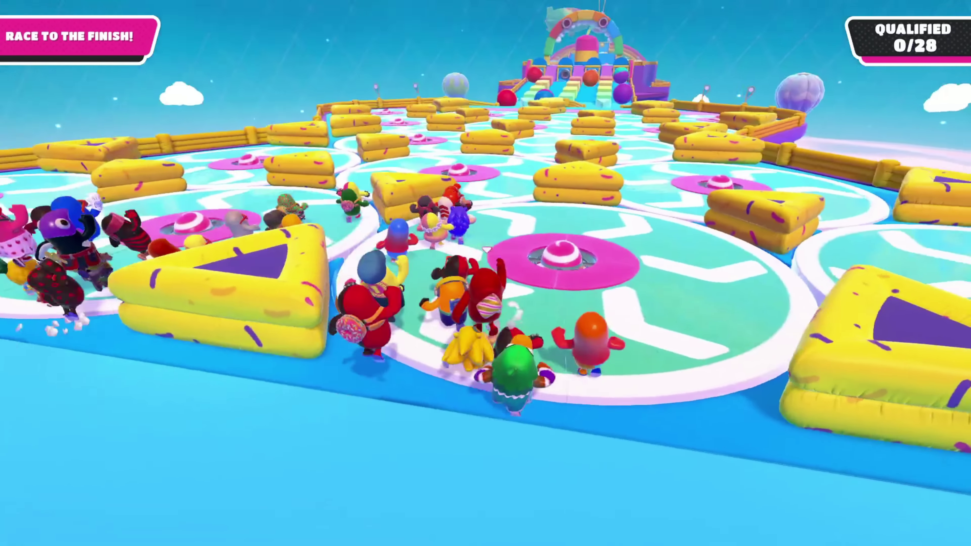
key(w)
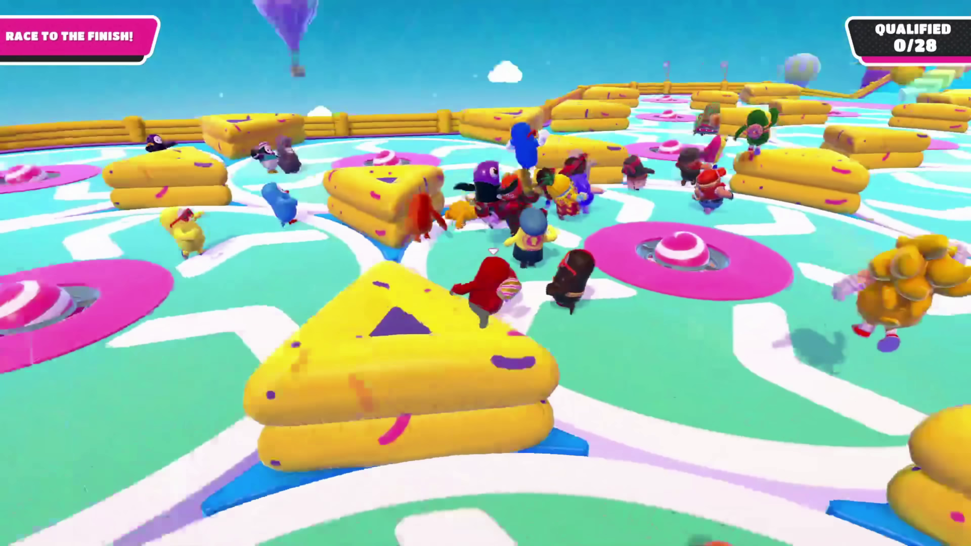
key(w)
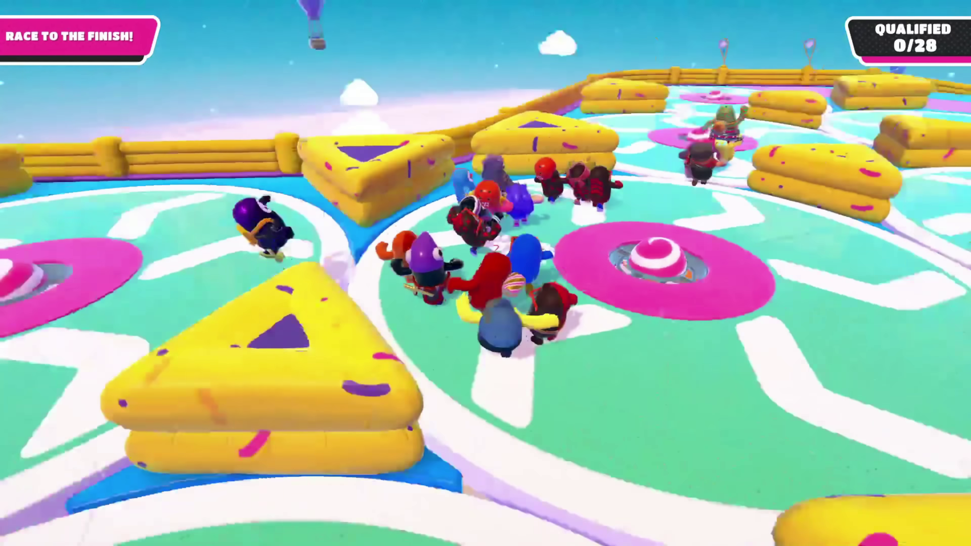
key(w)
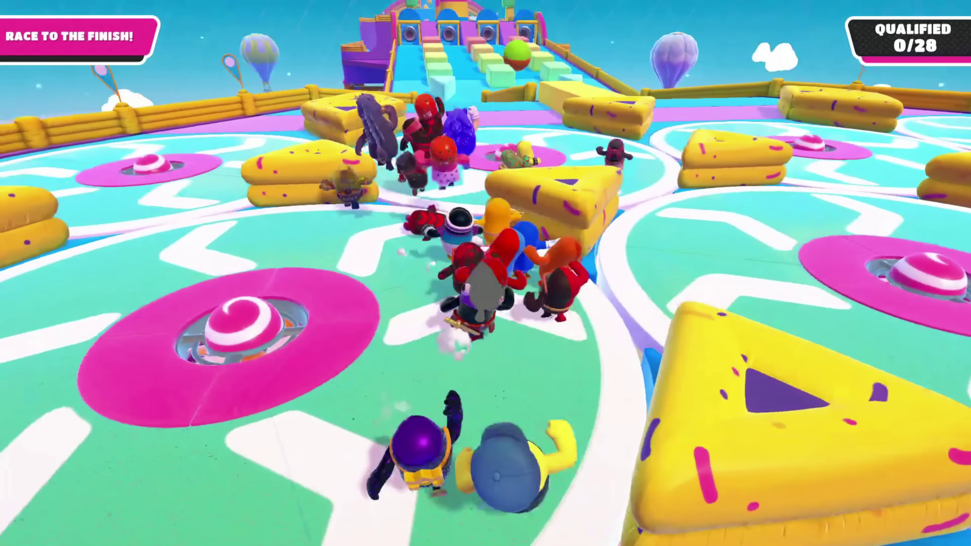
key(w)
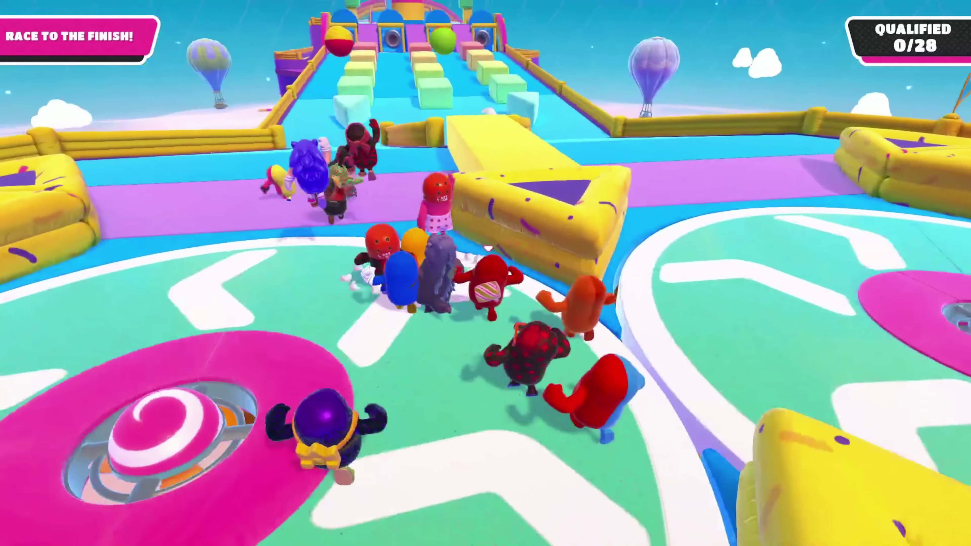
key(w)
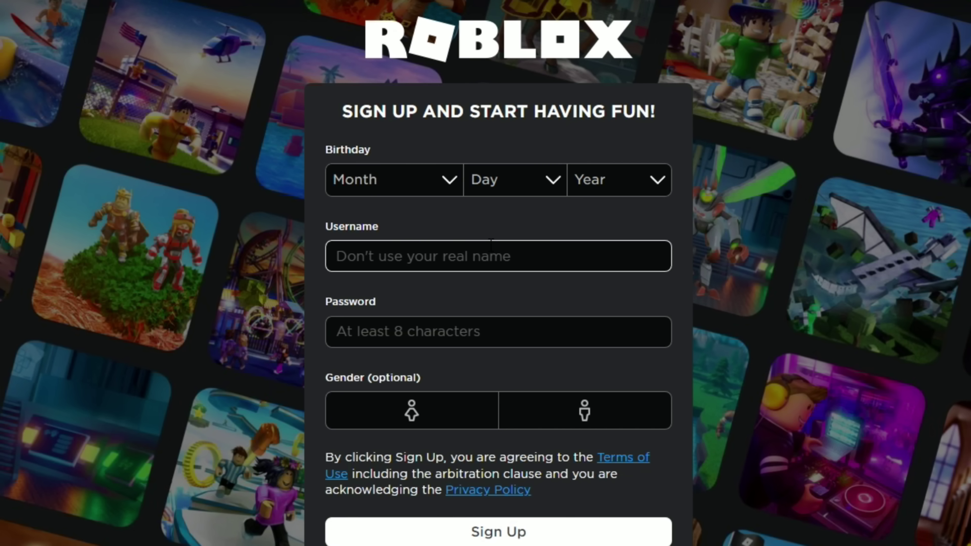
Enter a username and set the birthday to September 21, 1964.
text(brandon302)
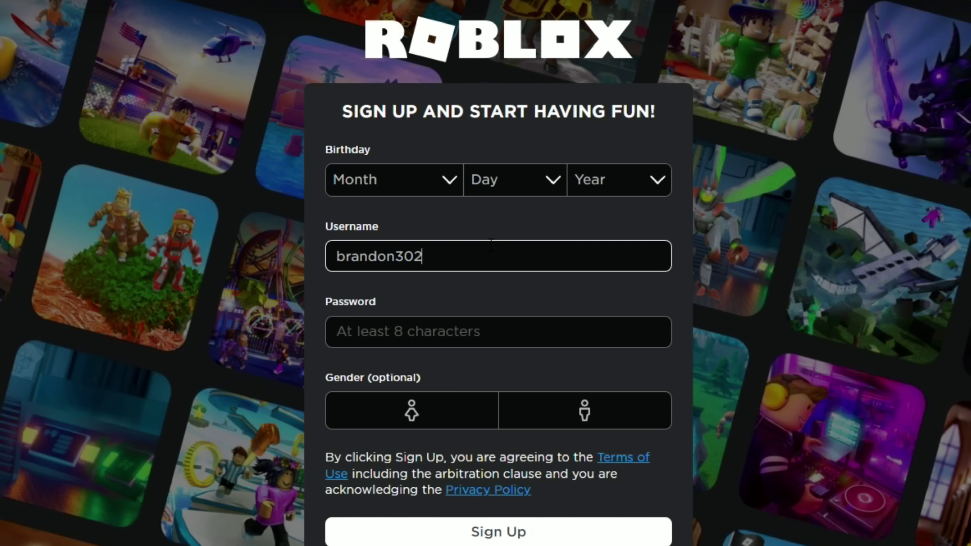
text(isaws)
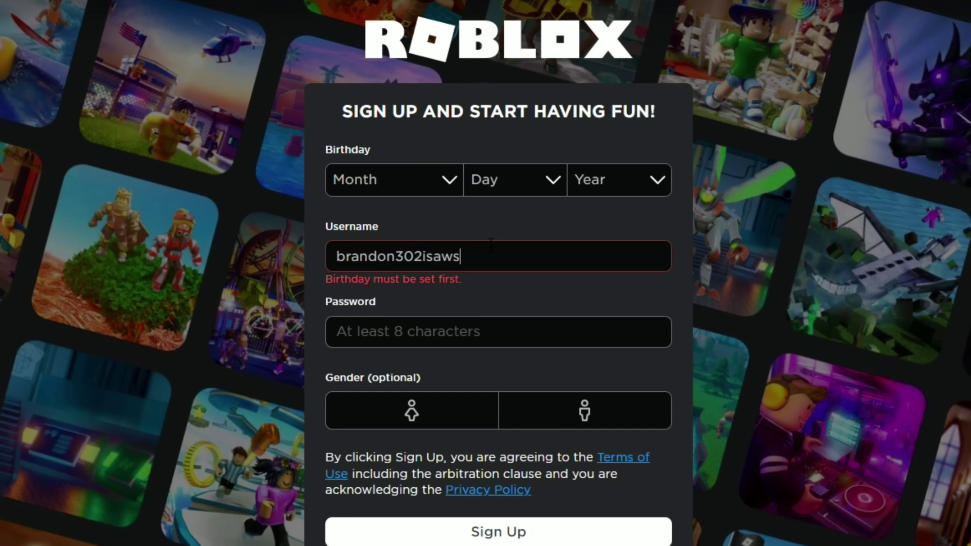
text(esome)
click(394, 180)
click(403, 356)
click(536, 180)
scroll(516, 365, down, 2)
click(509, 478)
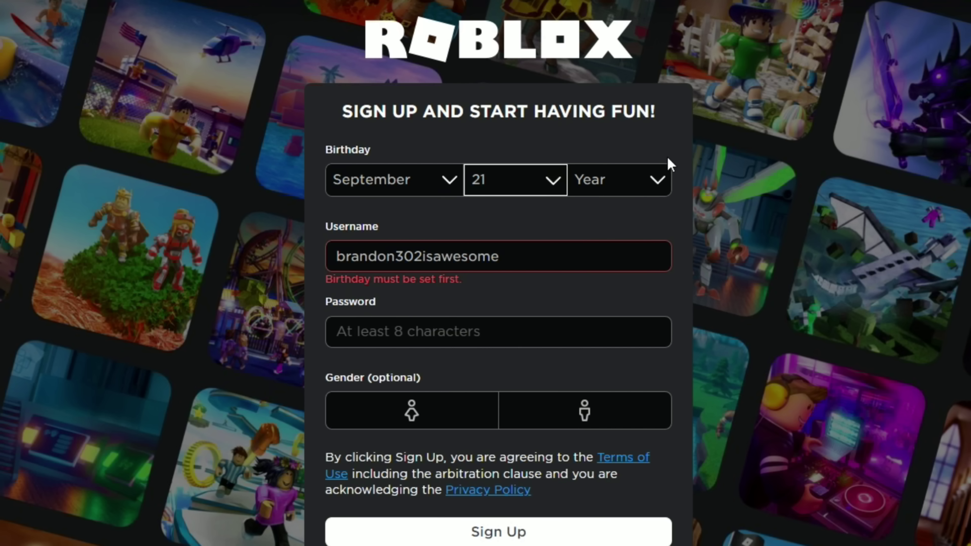
click(670, 164)
scroll(608, 344, down, 15)
click(596, 363)
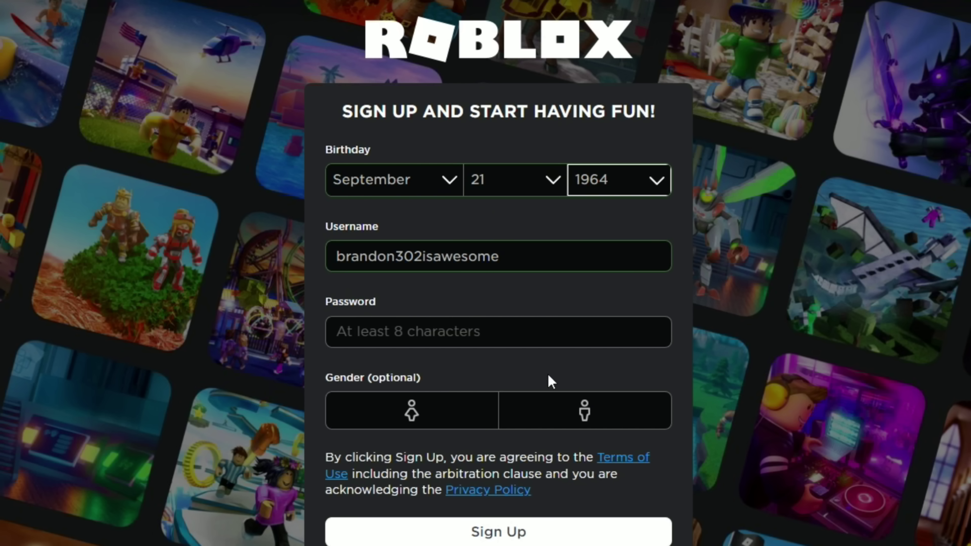
Enter the account password, choose male gender and submit the sign-up.
click(466, 343)
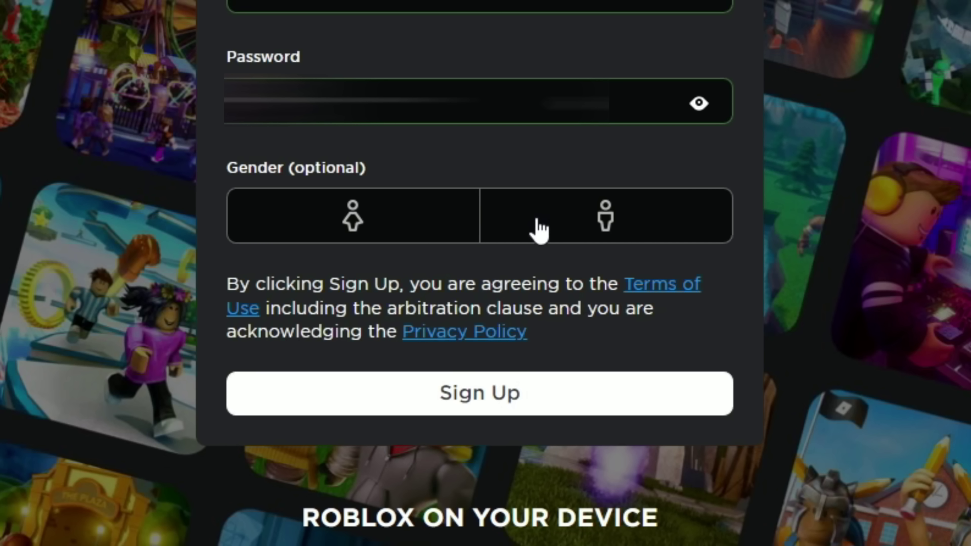
click(538, 413)
click(546, 395)
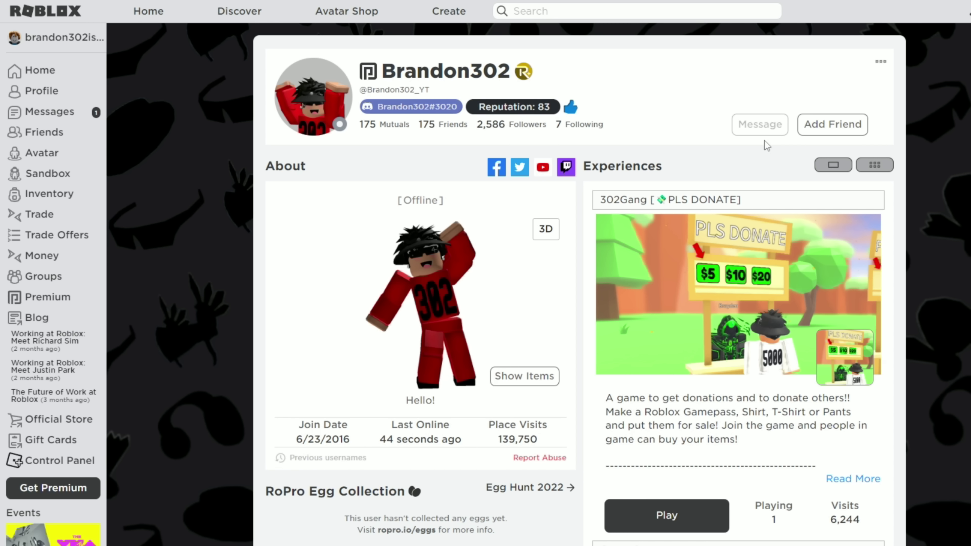
Send the shown creator a friend request, then go to the new account's own profile.
click(837, 126)
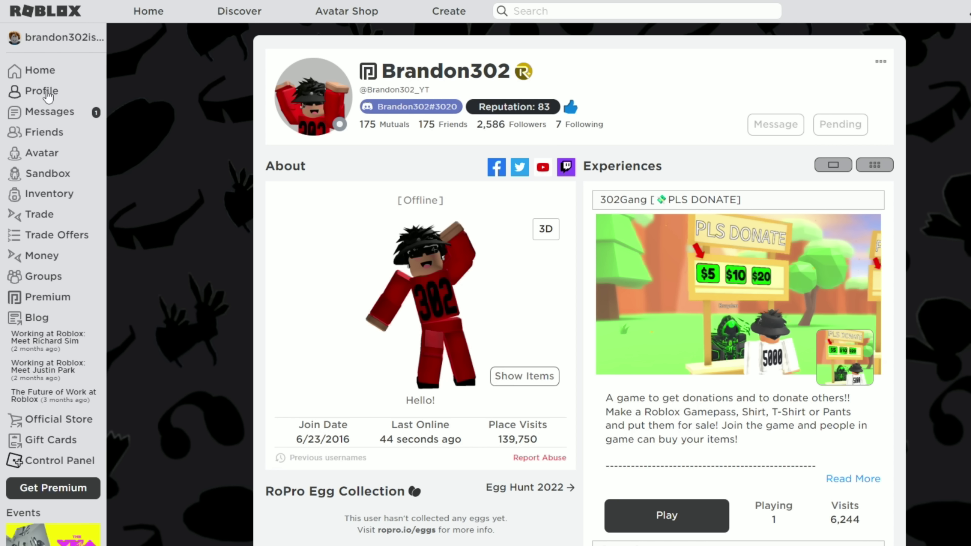
click(41, 91)
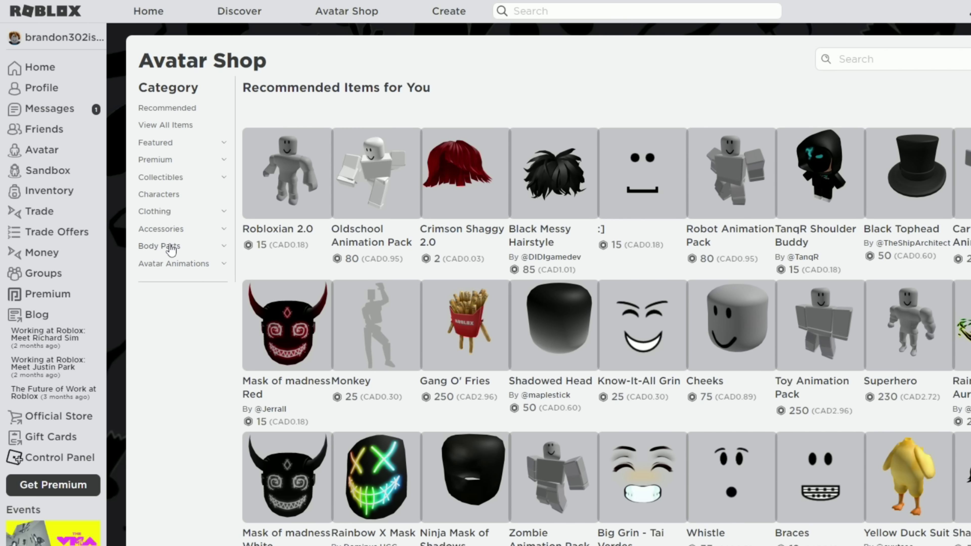
Filter the Avatar Shop to Avatar Animations › Emotes and browse the listing.
click(170, 264)
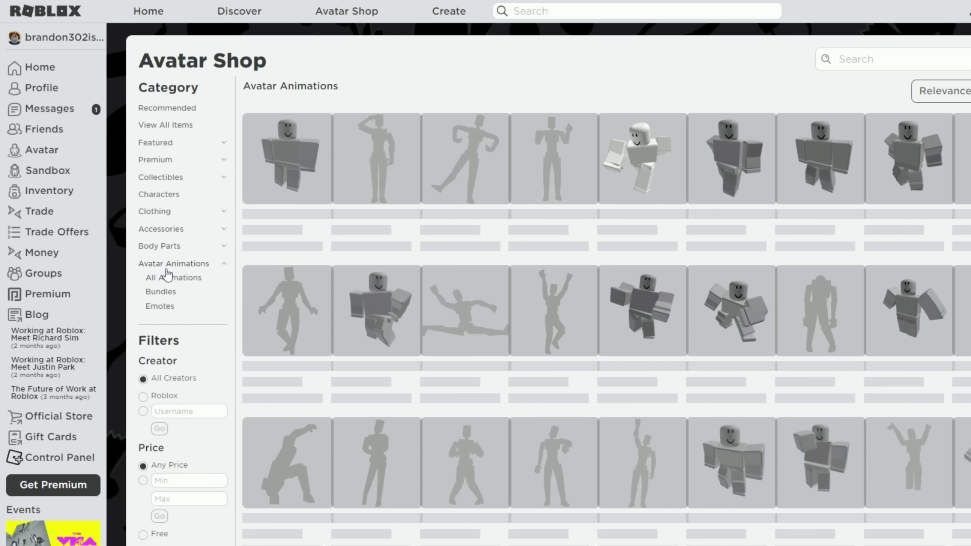
click(164, 310)
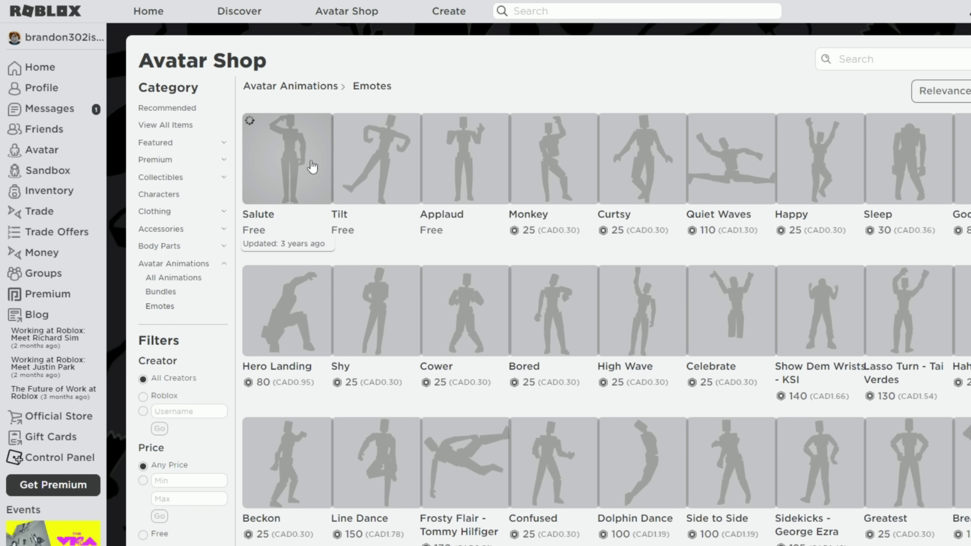
scroll(774, 324, down, 10)
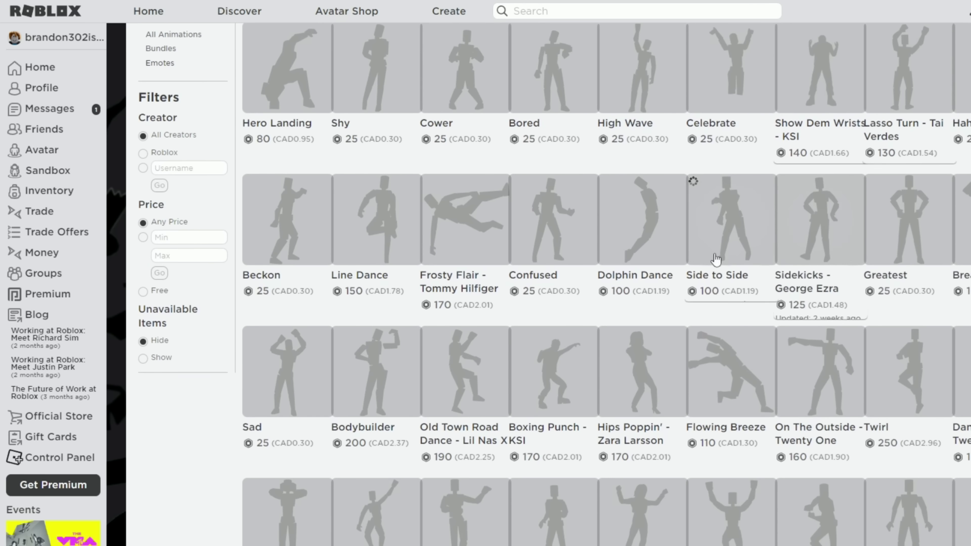
scroll(774, 324, up, 10)
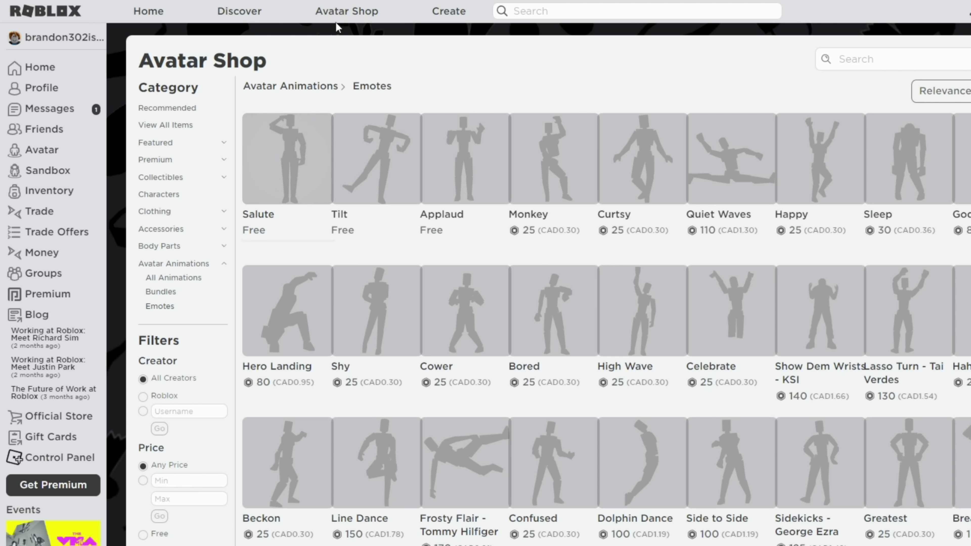
Get the free Tilt and Salute emotes from their item pages.
click(364, 7)
click(780, 135)
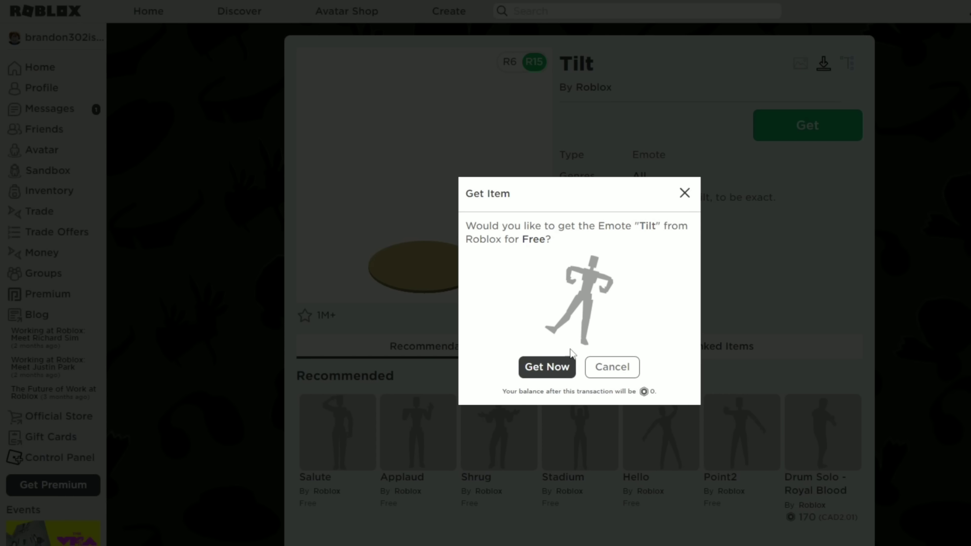
click(570, 361)
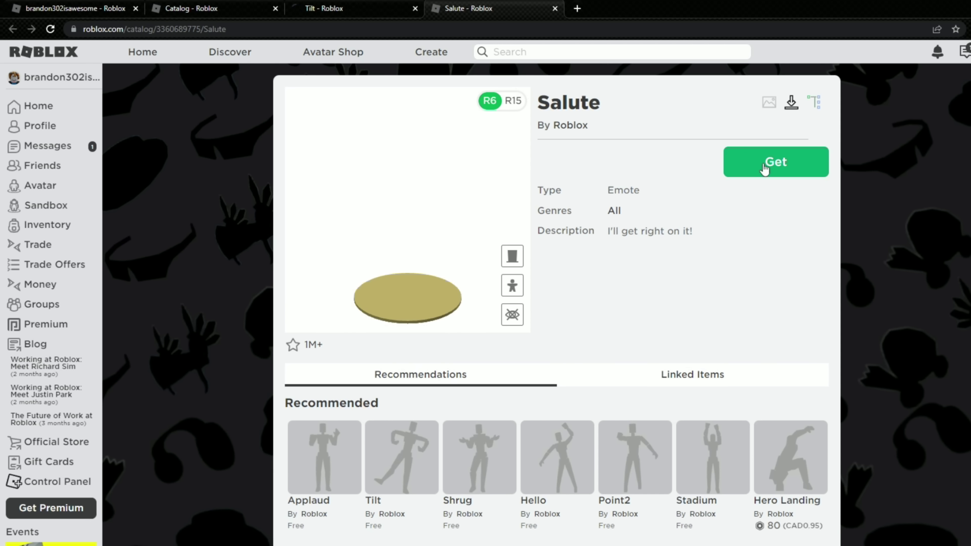
click(764, 169)
click(566, 395)
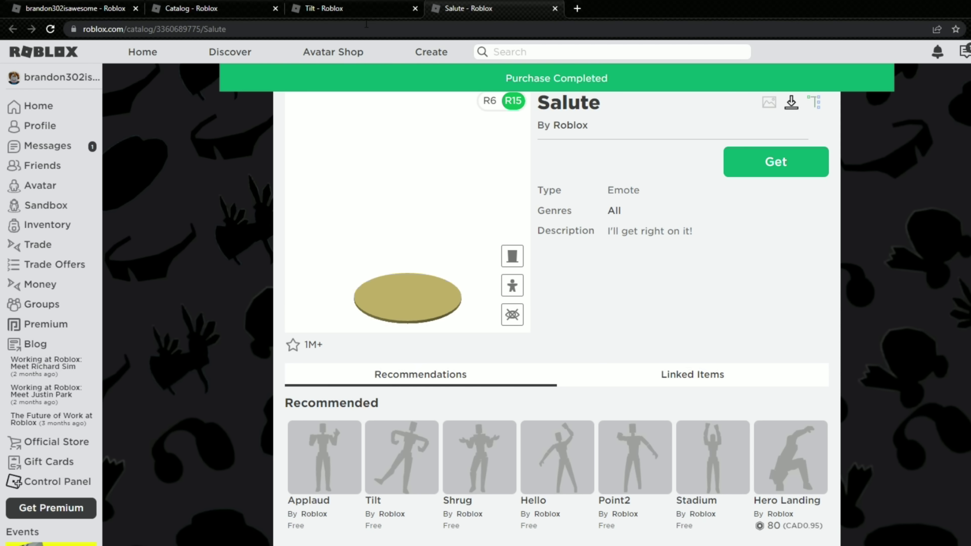
Select the Tilt item's id in its page URL, then return to the profile page.
click(362, 11)
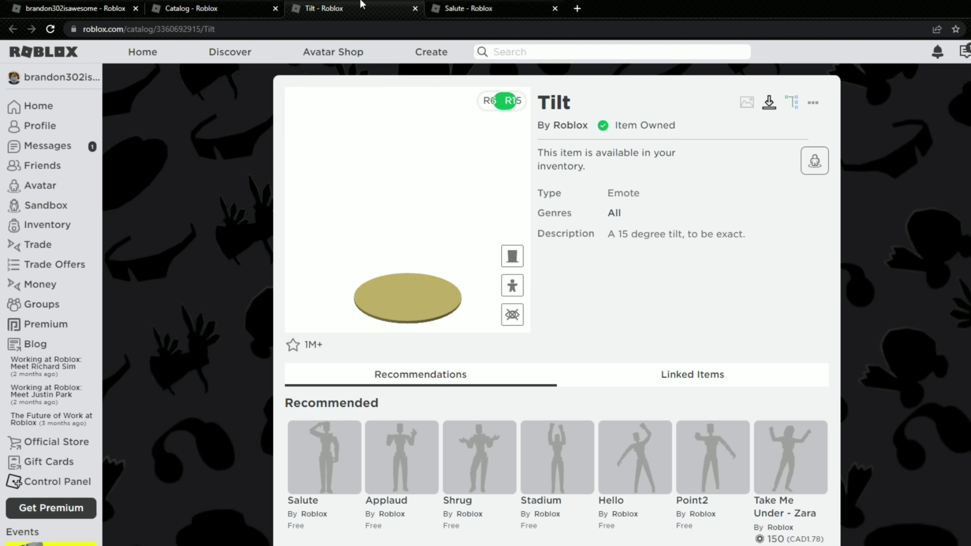
click(197, 29)
click(230, 29)
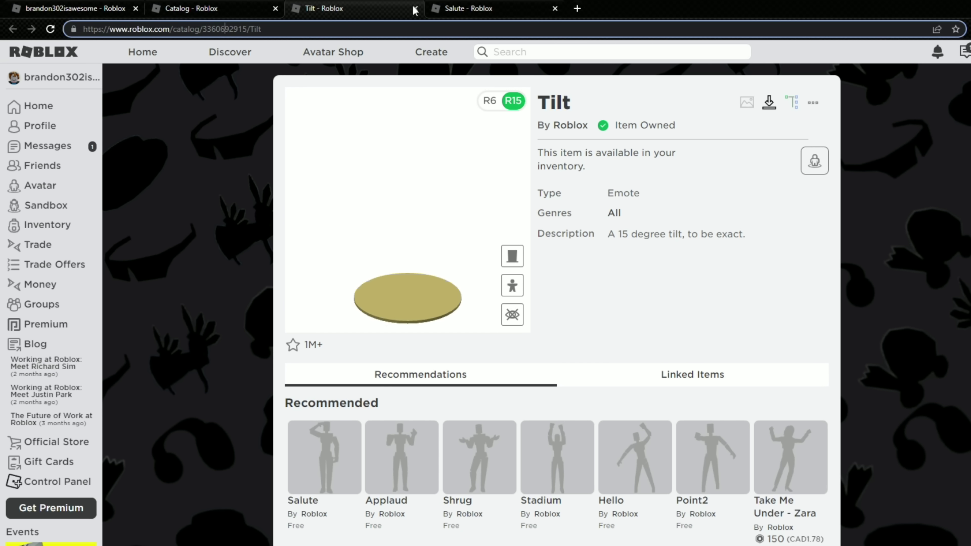
click(99, 9)
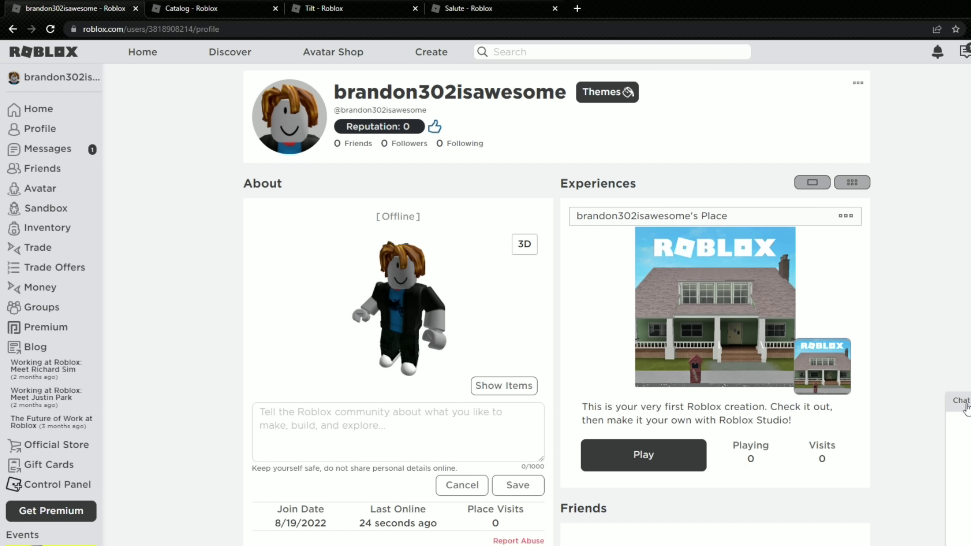
Close the Catalog tab, return to the profile tab, and open Inspect developer tools.
click(321, 8)
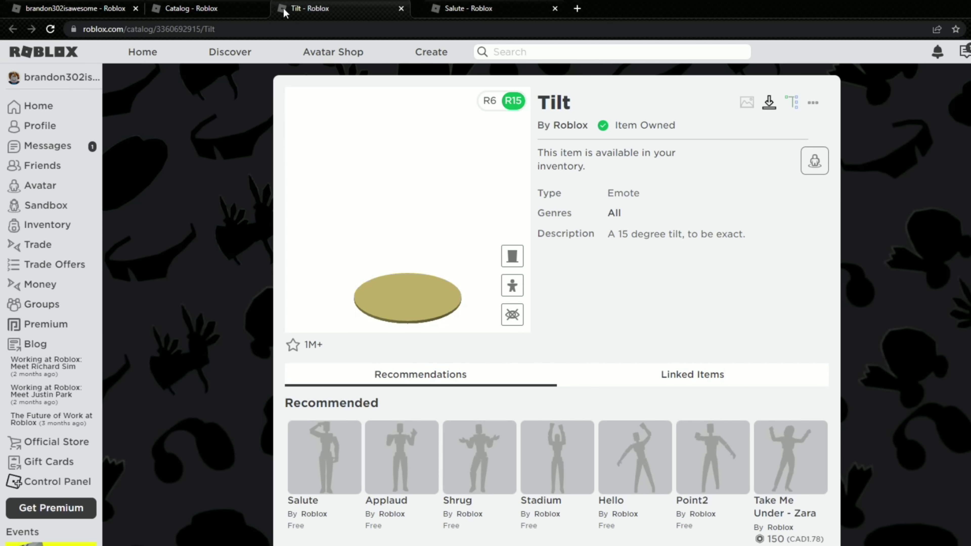
key(ctrl+shift+Page_Up)
click(501, 5)
key(ctrl+shift+Page_Up)
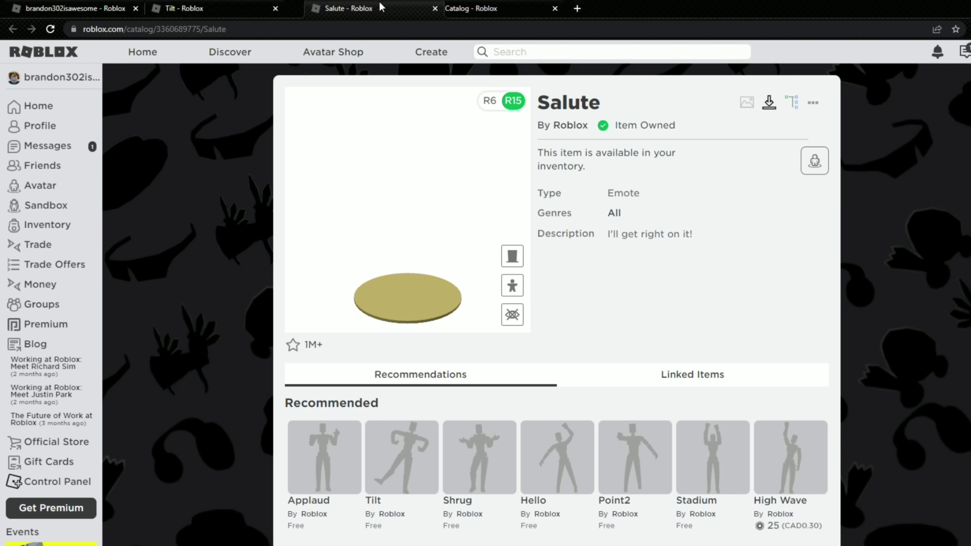
click(554, 8)
click(78, 5)
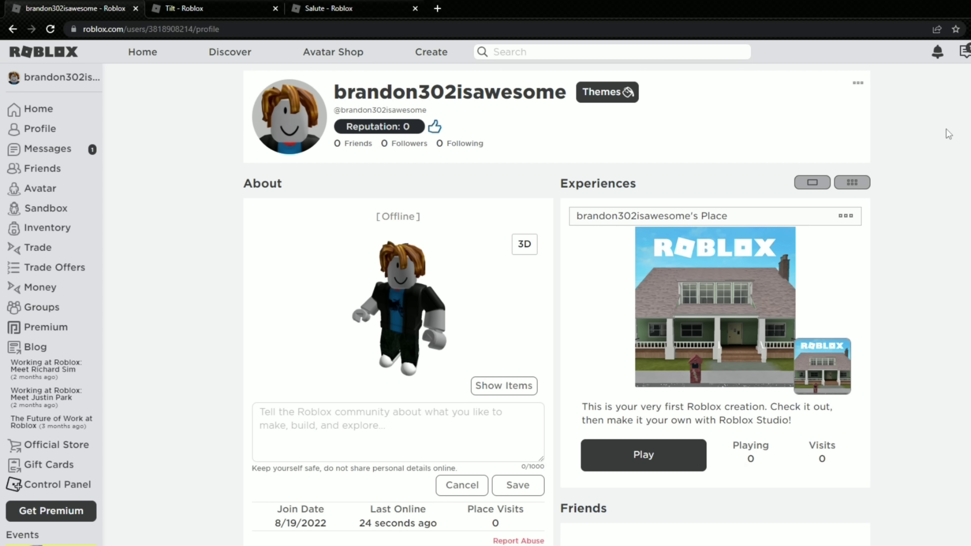
right_click(921, 330)
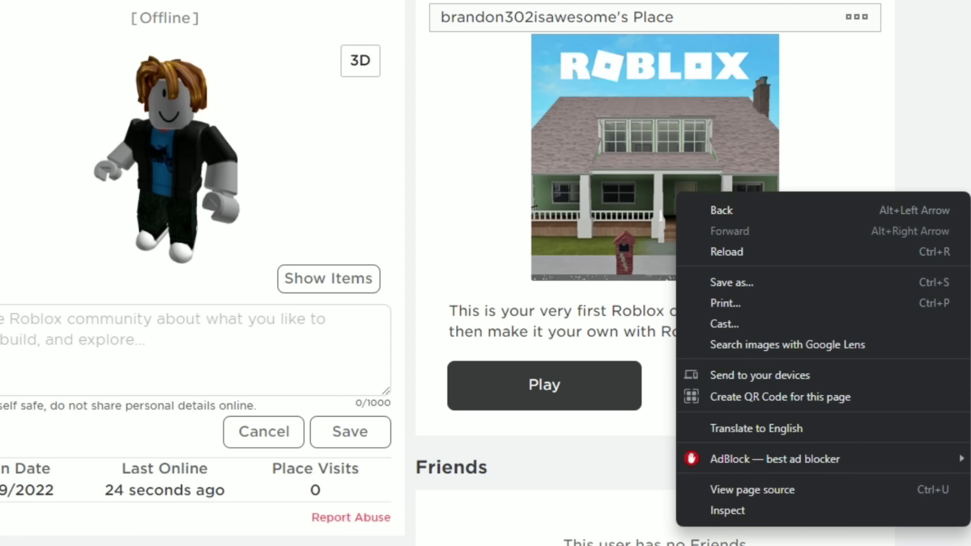
click(715, 511)
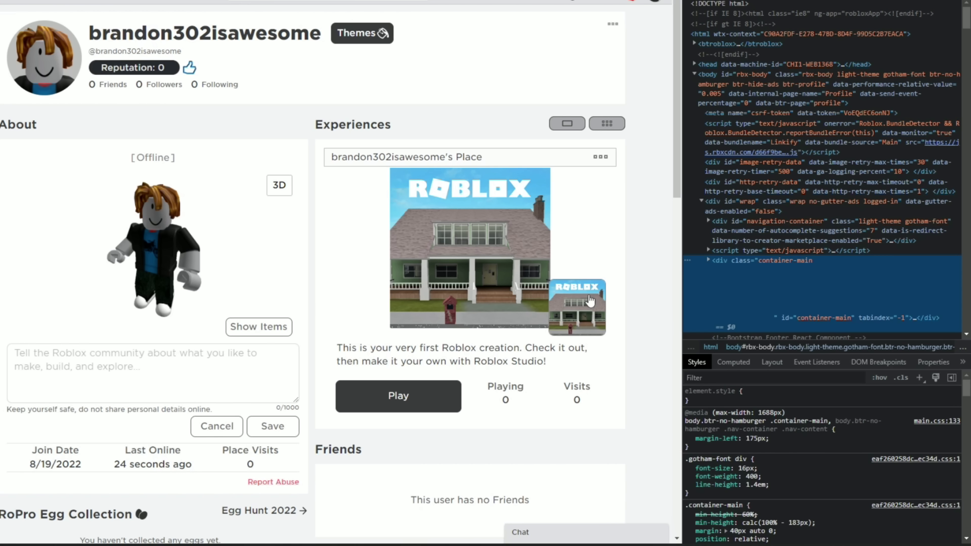
Paste the $.ajax thumbnail-customization script into the DevTools Console.
click(781, 2)
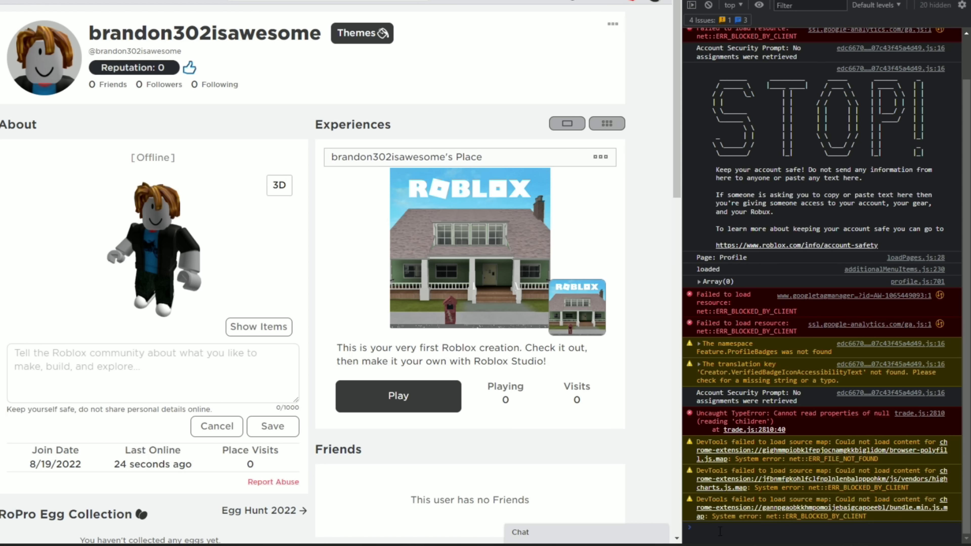
text($.ajax({   method: "POST",   url: "https://avatar.roblox.com/v1/avatar/thumbnail-customization",   contentType: "application/json",   data: JSON.stringify({     "camera": {         // Ranges are inclusive.         "distanceScale": 2, // 0.5 to 4         "fieldOfViewDeg": 30, // 15 to 45         "xRotDeg": 0, // -20 to 20         "yRotDeg": 0 // -60 to 60     },     "emoteAssetId": 0, // emote asset id     // idleAnimationAssetId used to exist here, it has since been removed.     "thumbnailType": 1 // 1 = Closeup (headshot), 2 = FullBody (bodyshot). Closeup and FullBody can have different configurations.   }) });)
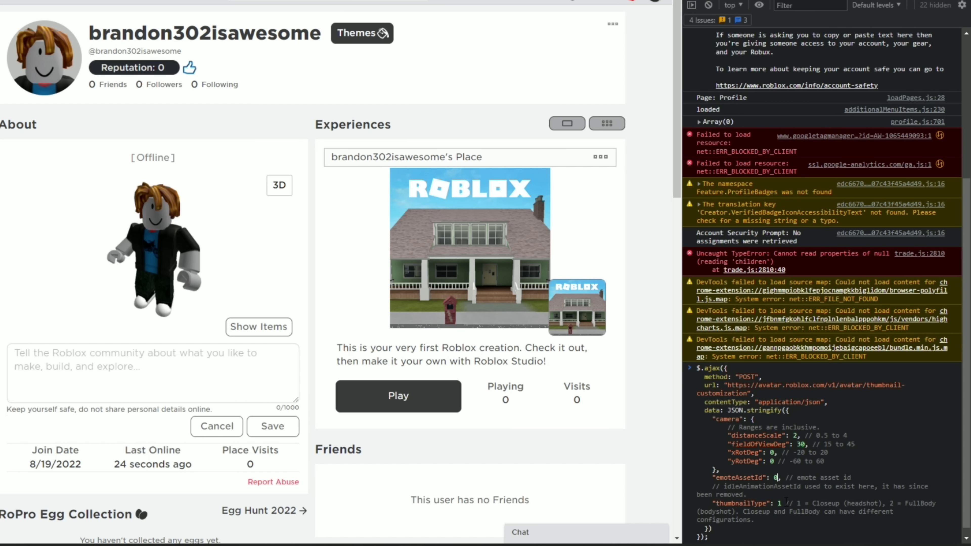
key(BackSpace)
key(ctrl+v)
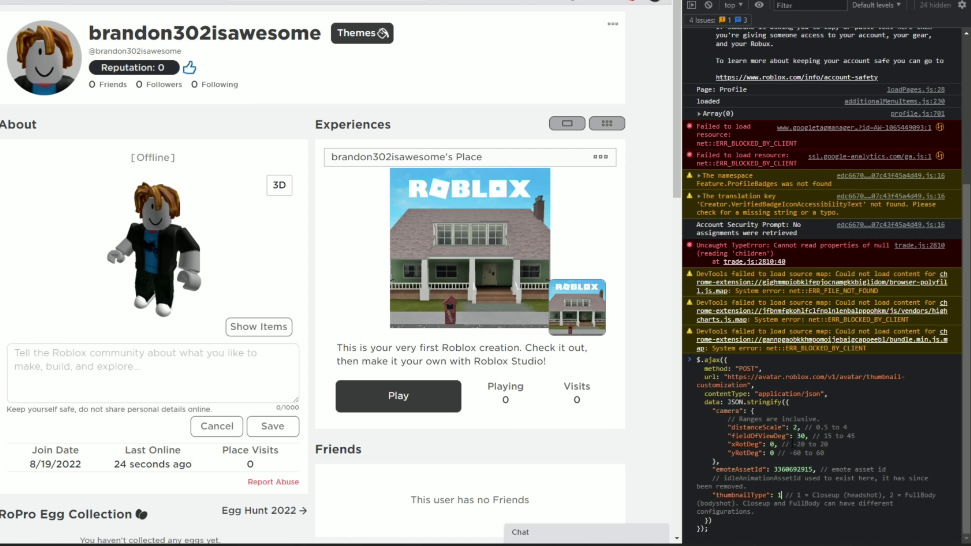
drag(823, 454, 696, 436)
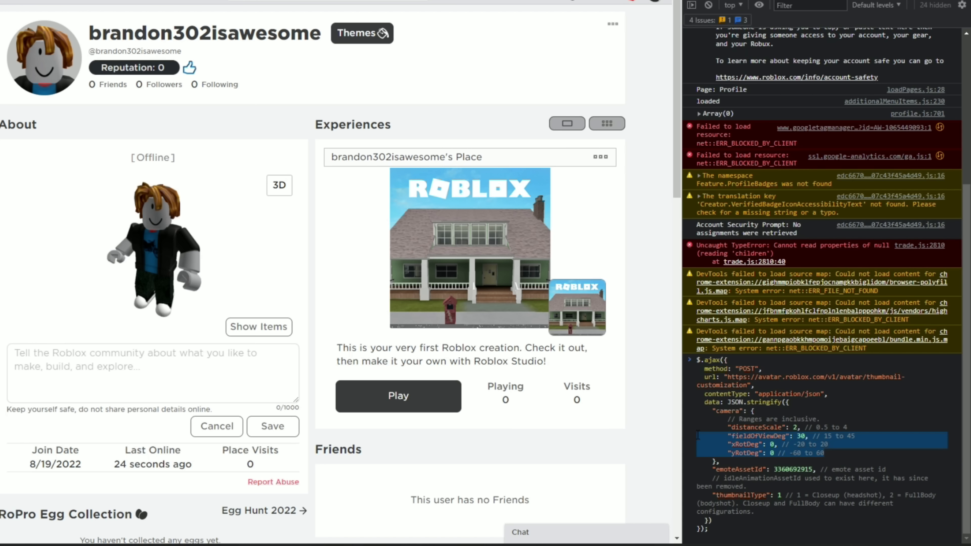
click(705, 436)
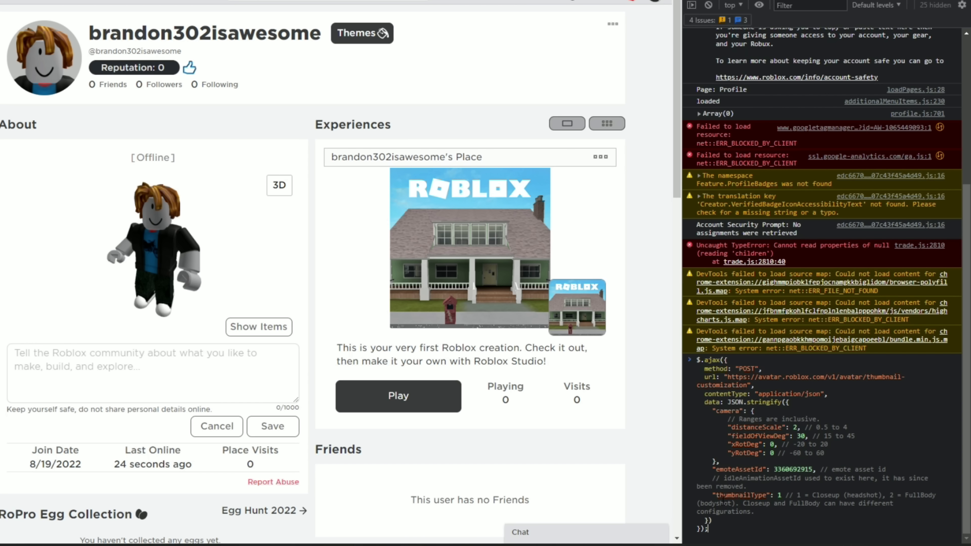
key(Return)
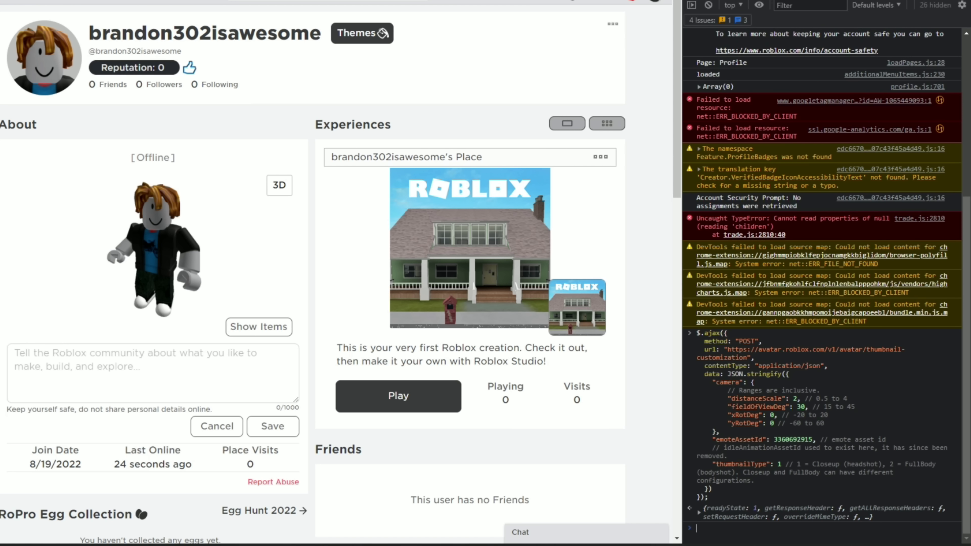
key(F12)
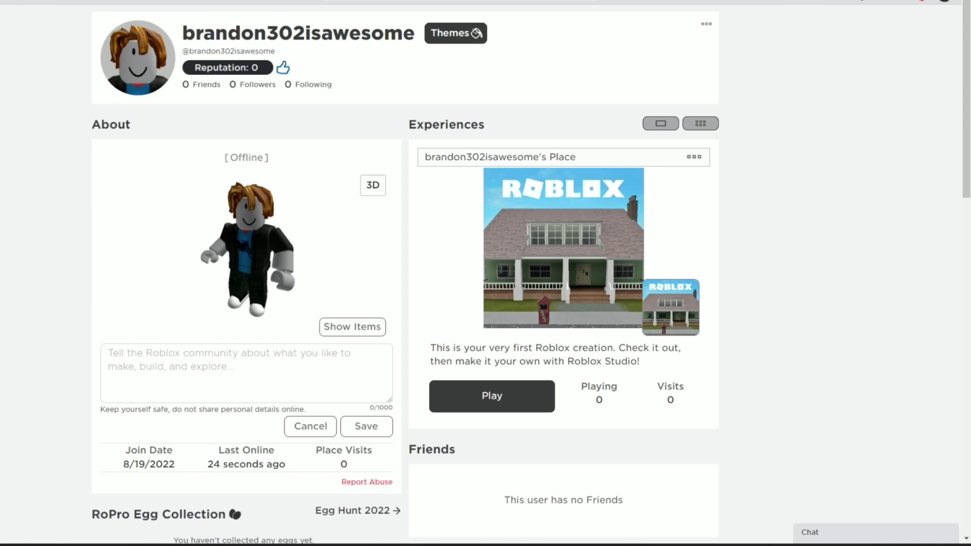
Reload the profile page to check the headshot's new emote pose.
key(F5)
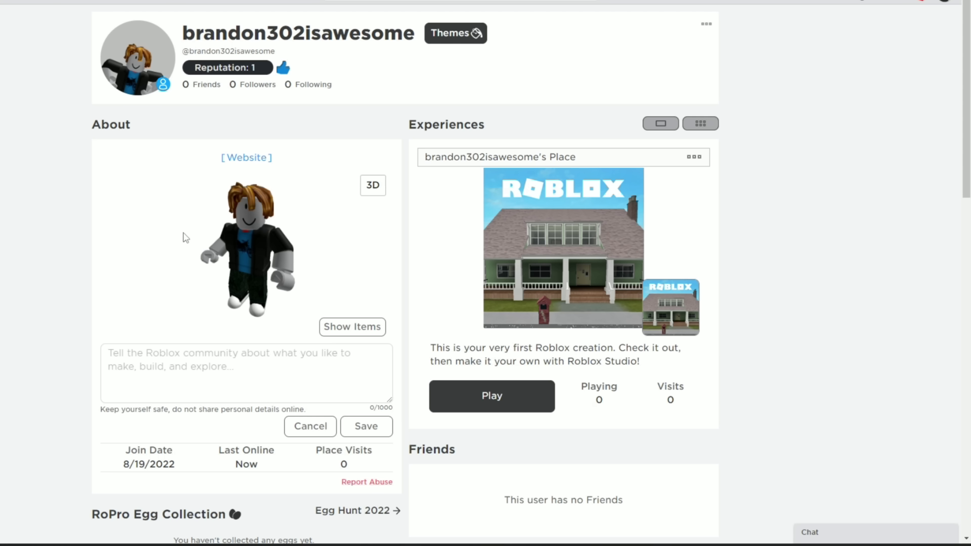
Reopen developer tools and paste the thumbnail request script into the console.
right_click(599, 285)
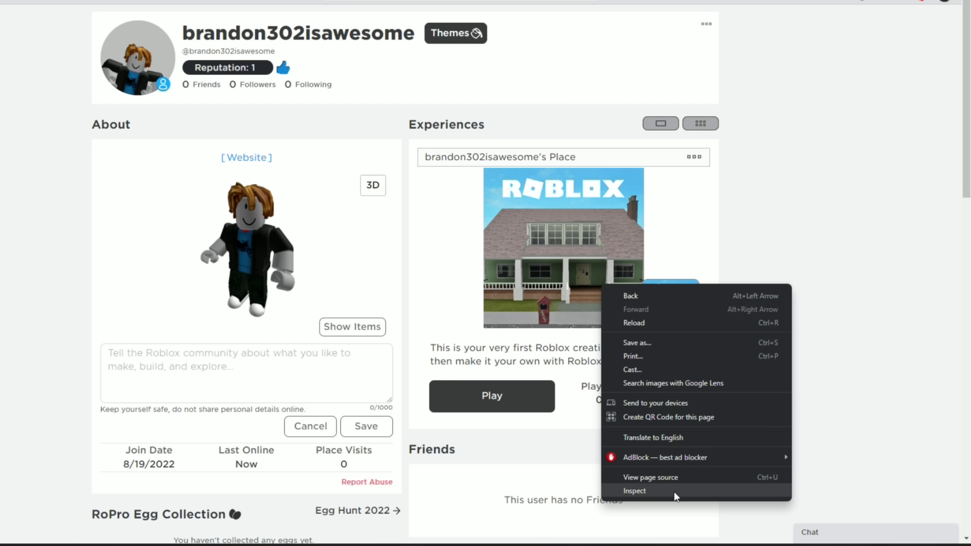
click(667, 497)
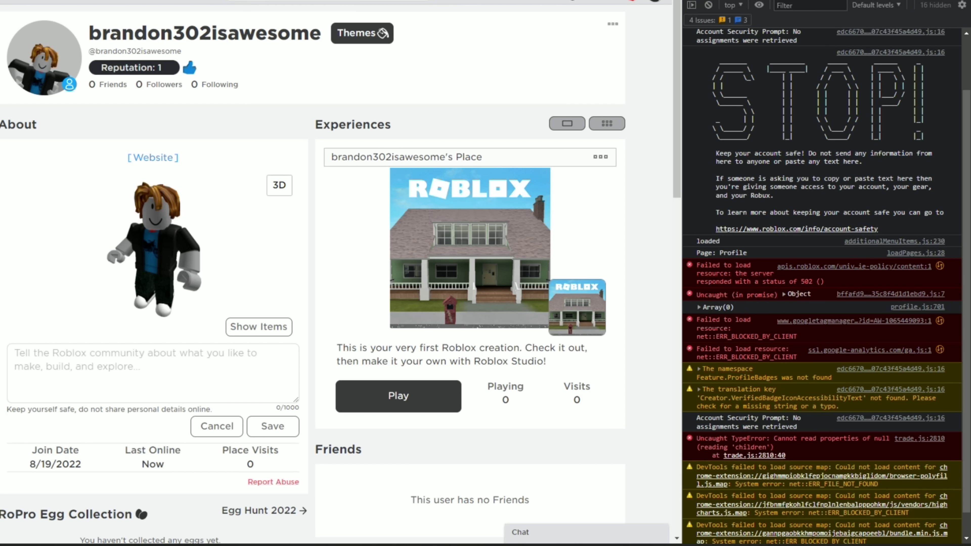
scroll(700, 520, down, 1)
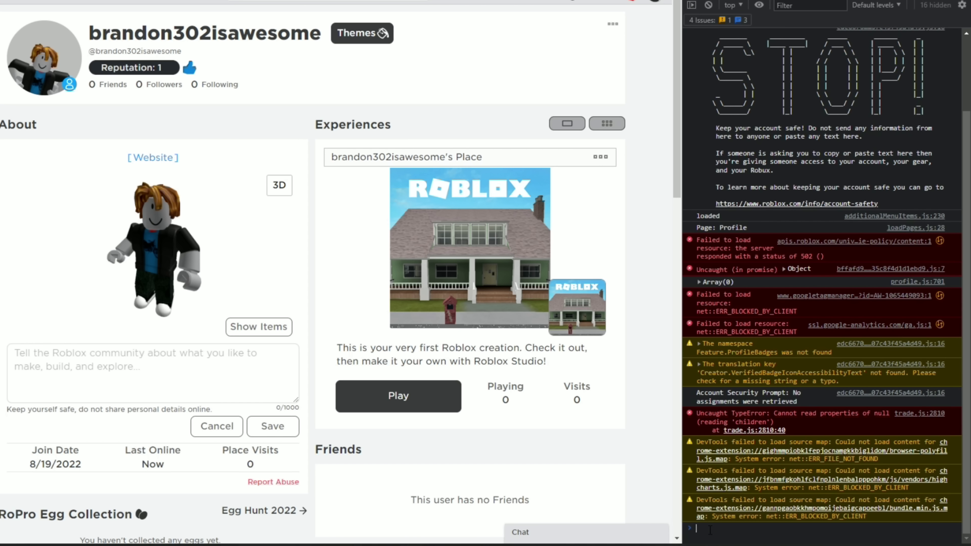
key(ctrl+v)
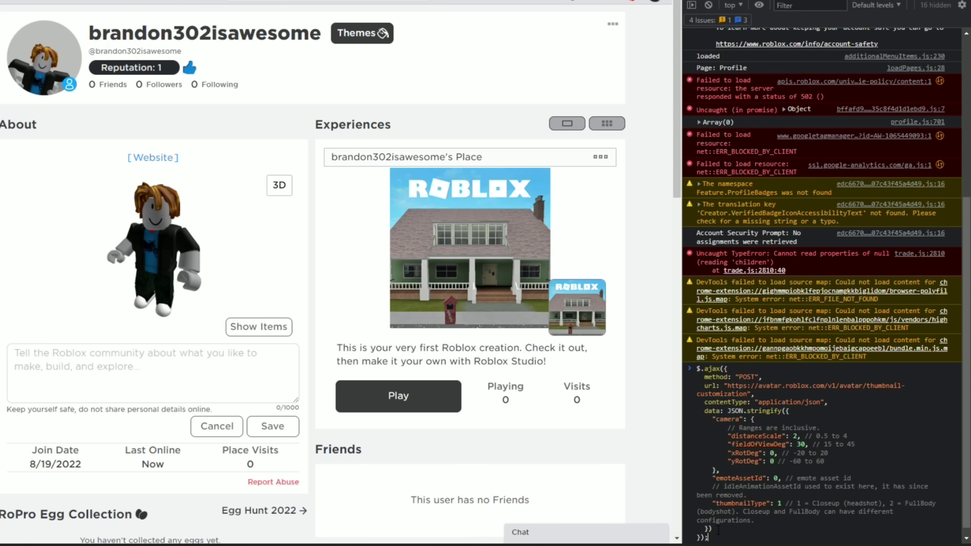
click(781, 478)
key(BackSpace)
key(ctrl+v)
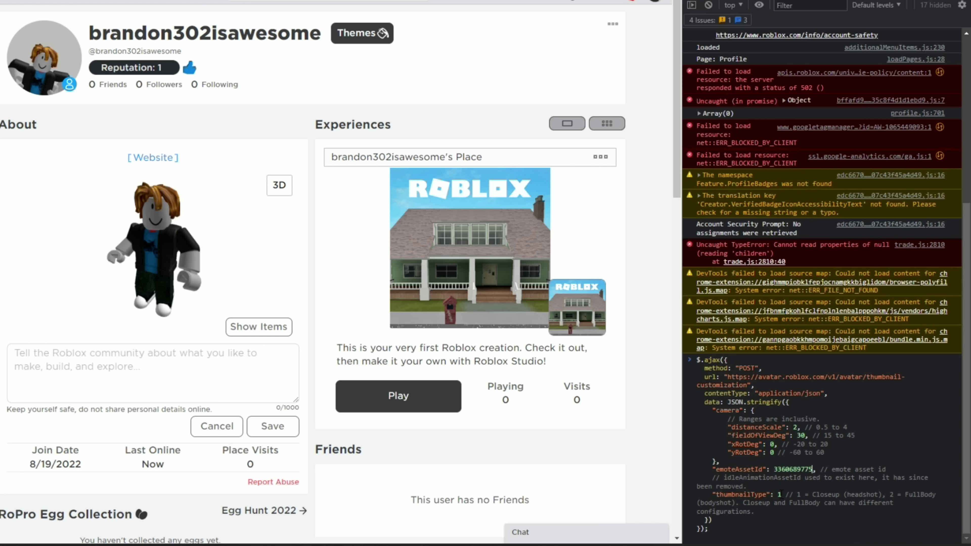
click(780, 498)
click(796, 427)
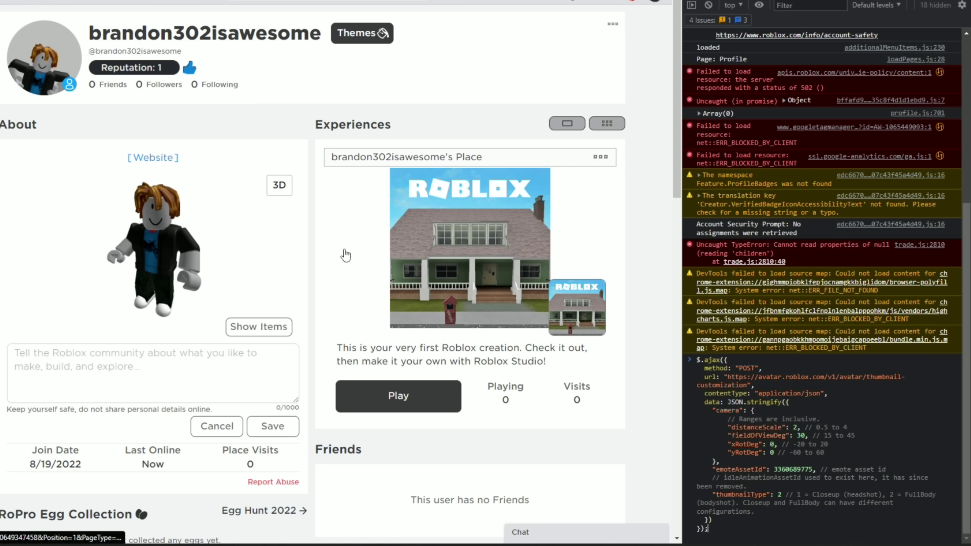
key(Return)
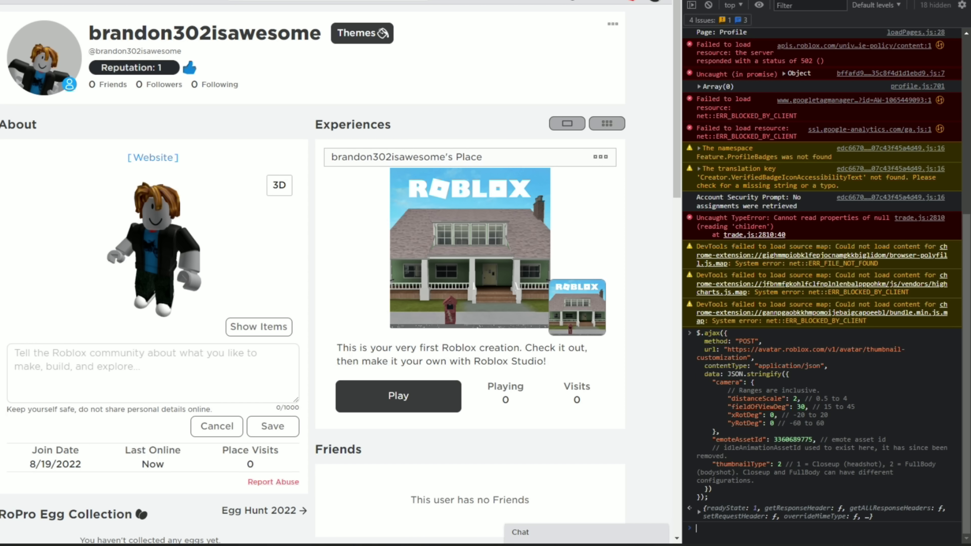
key(F5)
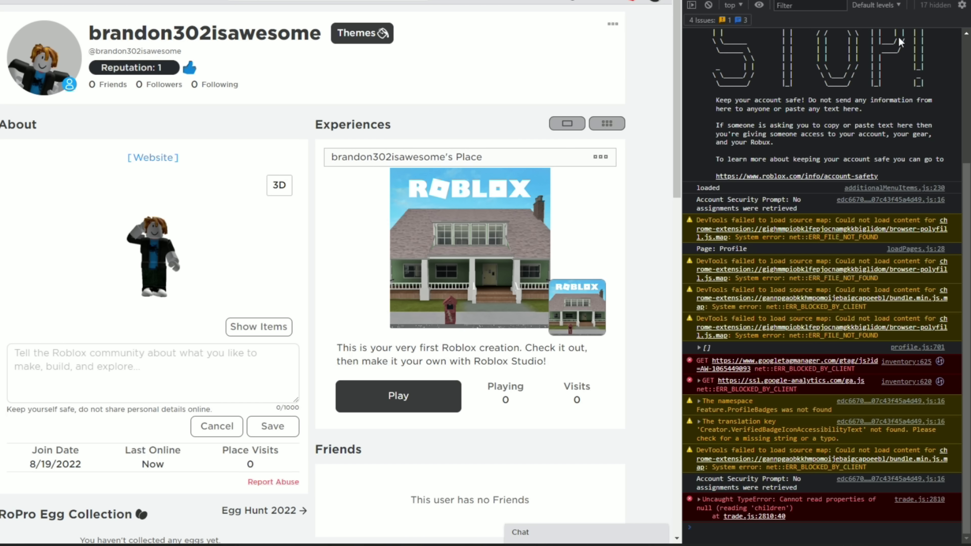
key(F12)
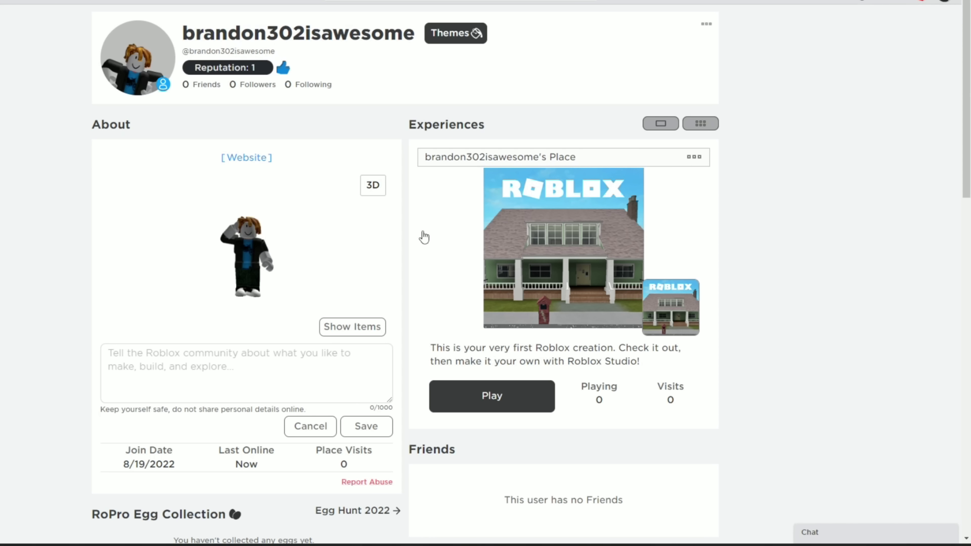
Toggle the avatar viewer to 3D and back to 2D, then enter 'Hi guys :)' in the About box.
click(371, 194)
click(373, 186)
drag(269, 261, 254, 244)
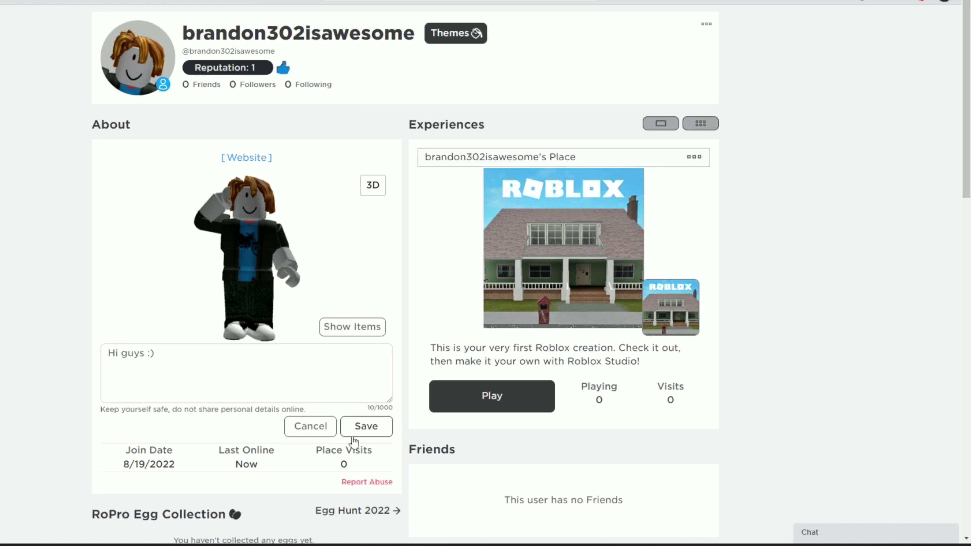
Save the 'Hi guys :)' bio in the About section.
click(363, 426)
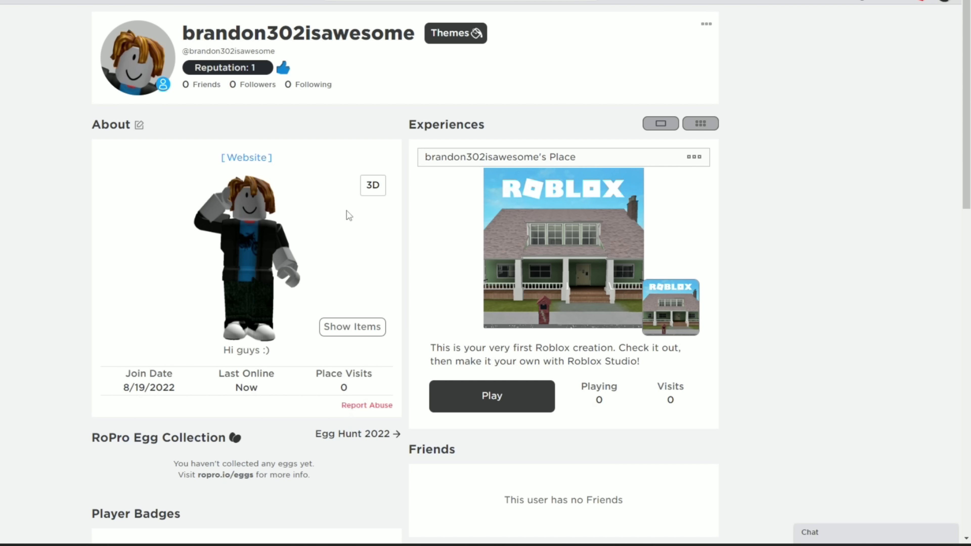